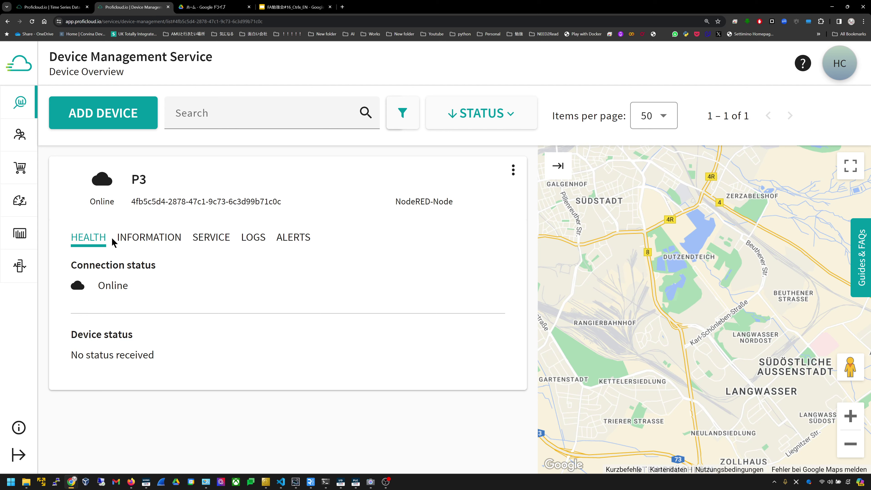
- Show device P3's information details to check its health status
{"action": "left_click", "coordinate": [120, 238]}
- Open P3's Time Series Data Service dashboard from its services list
{"action": "left_click", "coordinate": [206, 242]}
{"action": "scroll", "coordinate": [209, 245], "scroll_direction": "down", "scroll_amount": 3}
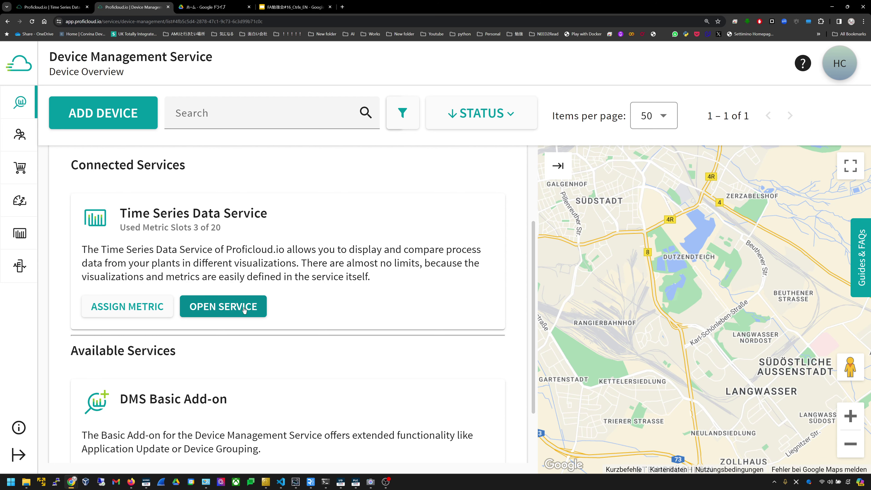
{"action": "left_click", "coordinate": [244, 307]}
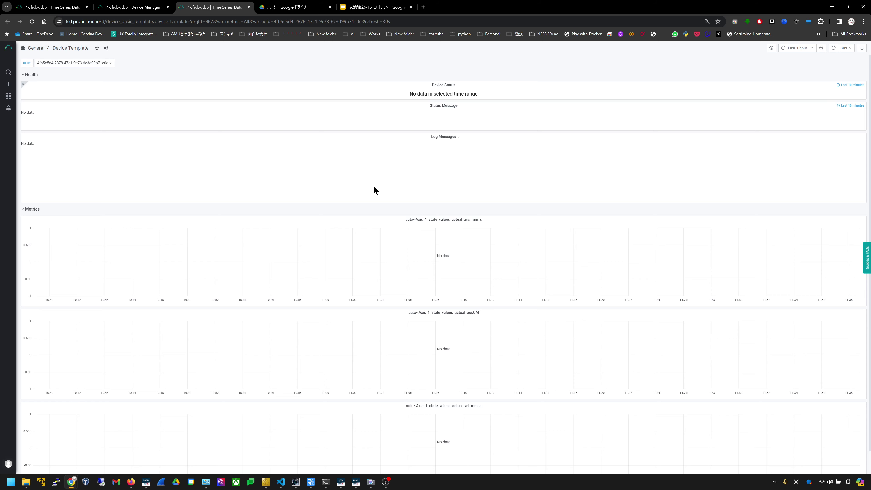
{"action": "scroll", "coordinate": [376, 190], "scroll_direction": "down", "scroll_amount": 1}
{"action": "scroll", "coordinate": [375, 190], "scroll_direction": "up", "scroll_amount": 1}
- Return to the Device Management overview and switch to ctrlX PLC Engineering
{"action": "left_click", "coordinate": [7, 50]}
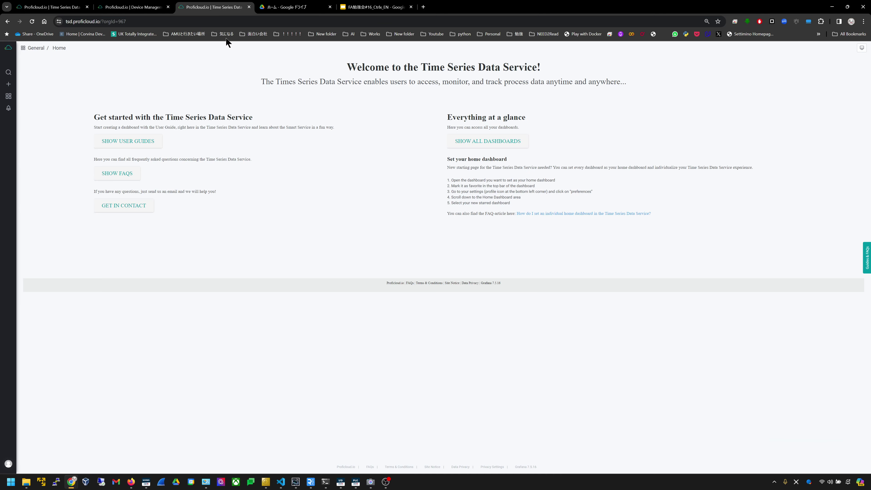
{"action": "left_click", "coordinate": [154, 7]}
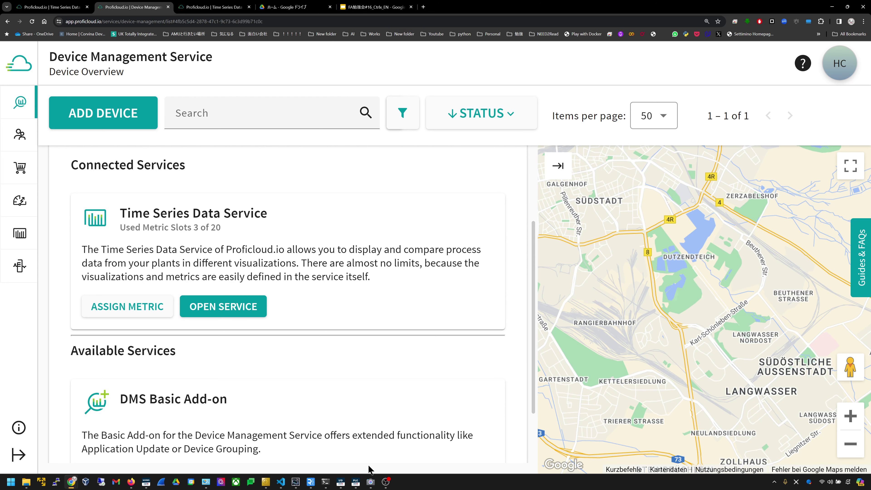
{"action": "left_click", "coordinate": [356, 482]}
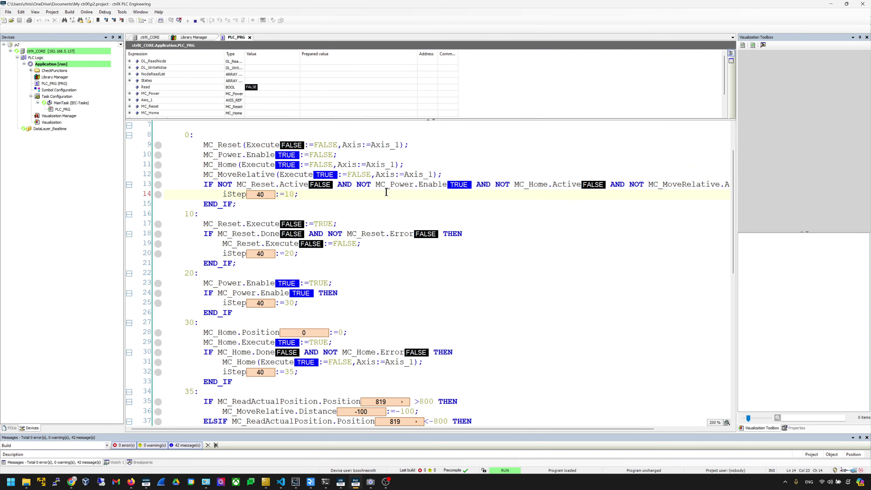
- Scroll through the online PLC_PRG axis step sequence to review its live values
{"action": "scroll", "coordinate": [386, 192], "scroll_direction": "down", "scroll_amount": 9}
{"action": "scroll", "coordinate": [386, 192], "scroll_direction": "up", "scroll_amount": 11}
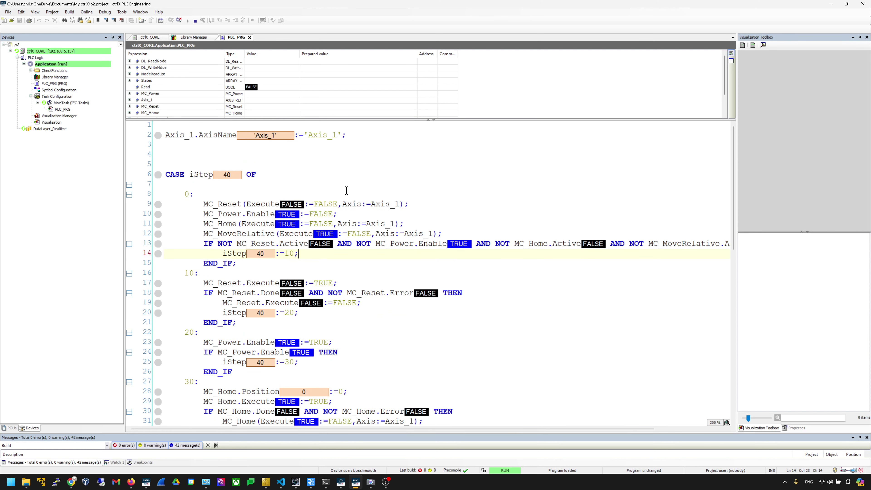
{"action": "scroll", "coordinate": [347, 190], "scroll_direction": "down", "scroll_amount": 3}
{"action": "scroll", "coordinate": [347, 190], "scroll_direction": "down", "scroll_amount": 10}
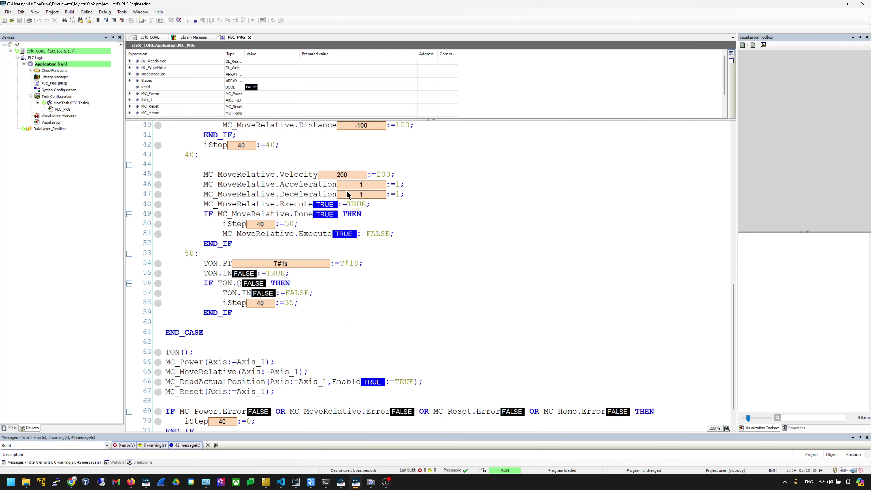
{"action": "scroll", "coordinate": [346, 189], "scroll_direction": "up", "scroll_amount": 13}
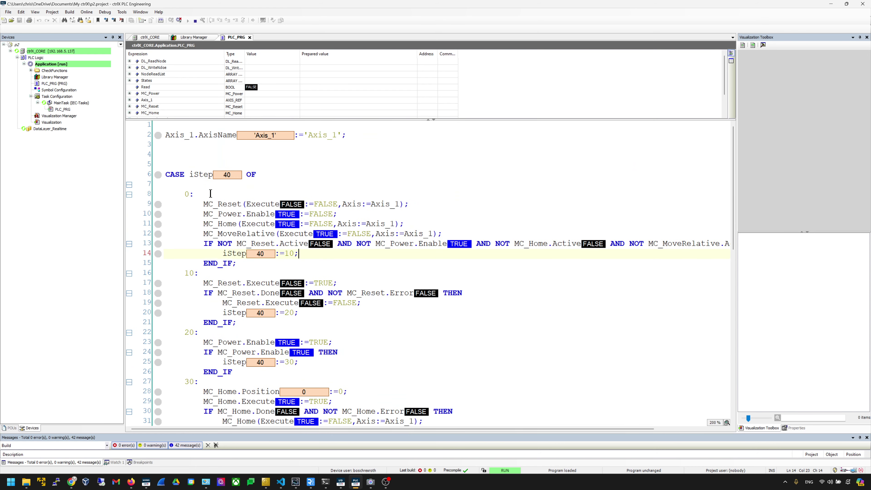
- Check MC_Reset's live Execute value on line 9, then bring up ctrlX I/O Engineering
{"action": "triple_click", "coordinate": [247, 205]}
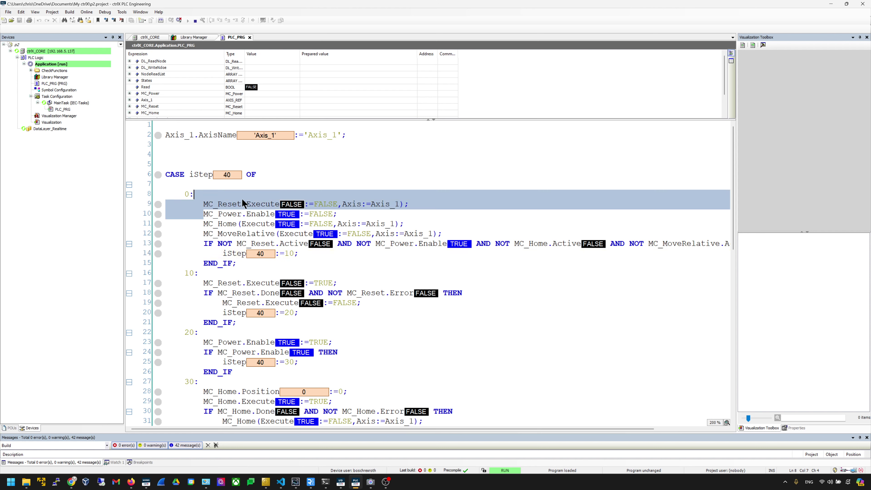
{"action": "left_click", "coordinate": [252, 205]}
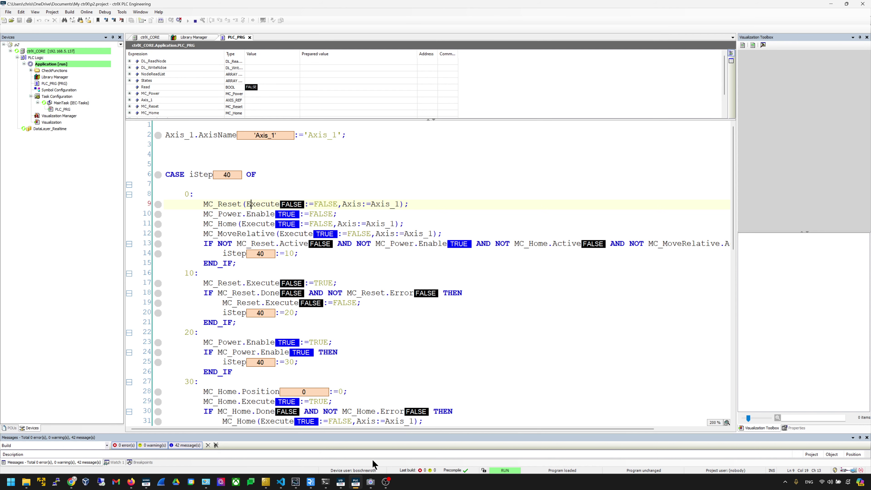
{"action": "left_click", "coordinate": [341, 481]}
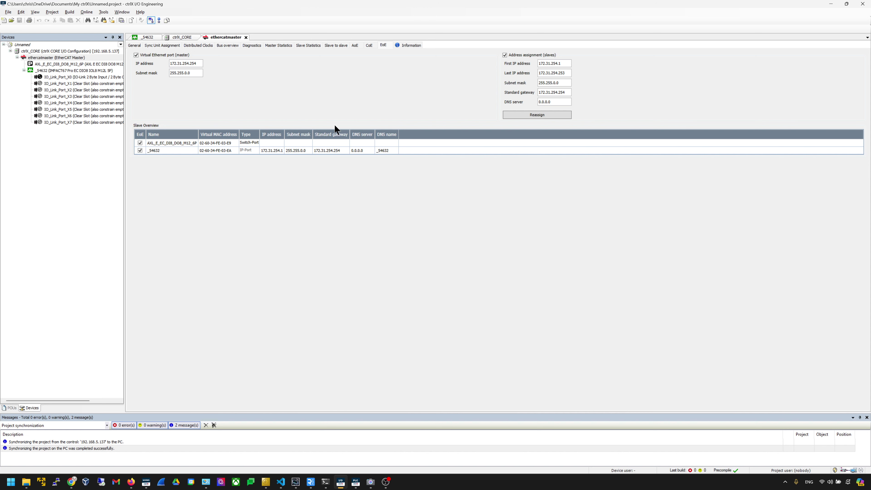
- Check the ethercatmaster CoE and Slave to slave tabs, then switch to Firefox
{"action": "left_click", "coordinate": [369, 47]}
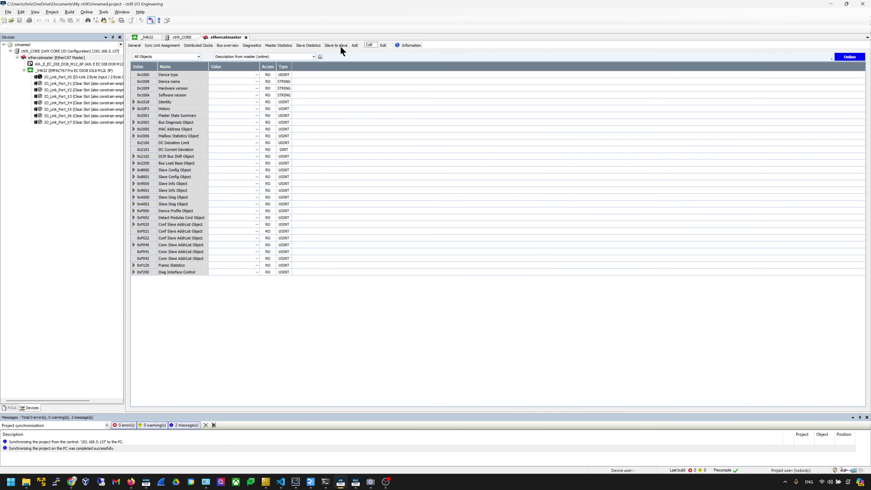
{"action": "left_click", "coordinate": [340, 46]}
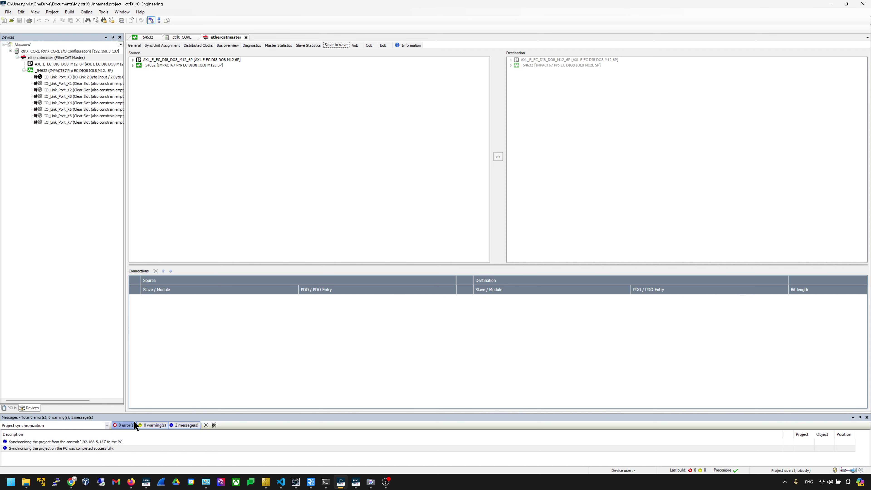
{"action": "left_click", "coordinate": [131, 481]}
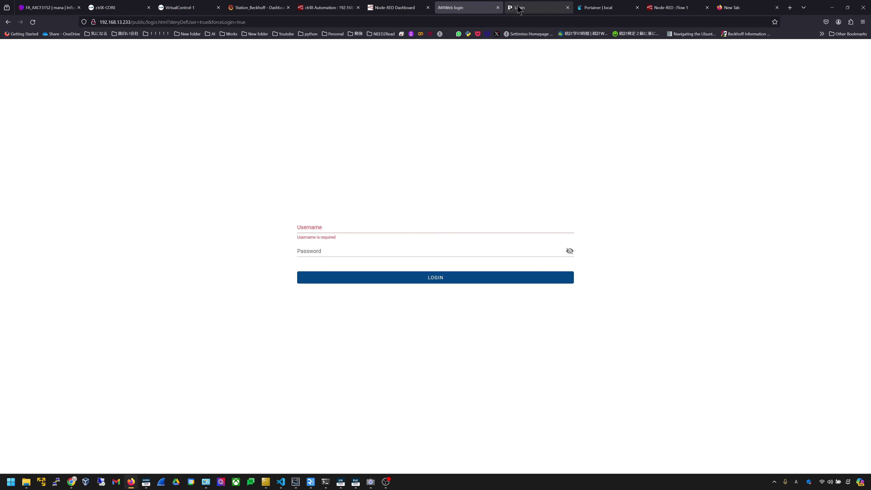
- Show the ctrlX-CORE web interface's Home dashboard and diagnostics Logbook
{"action": "left_click", "coordinate": [113, 7]}
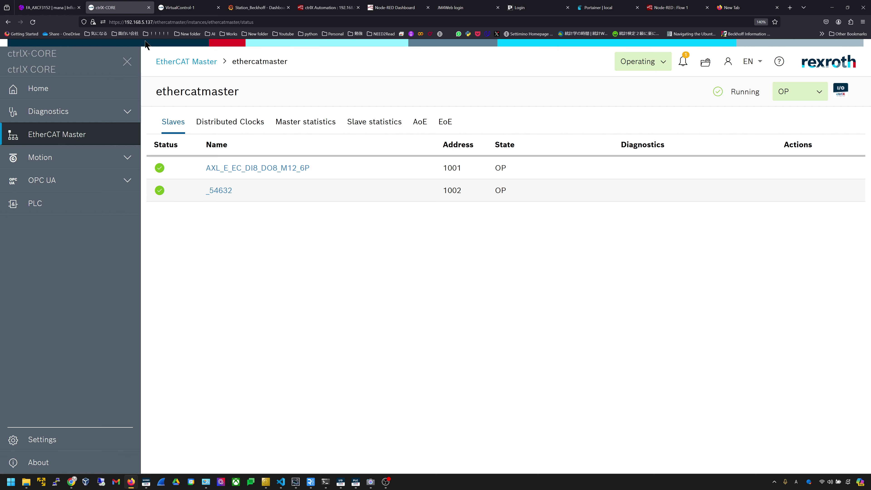
{"action": "left_click", "coordinate": [73, 96]}
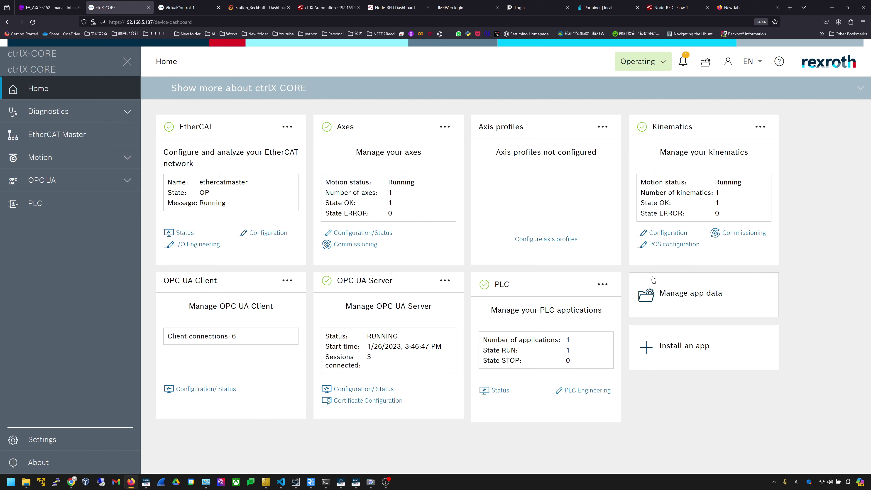
{"action": "left_click", "coordinate": [61, 117]}
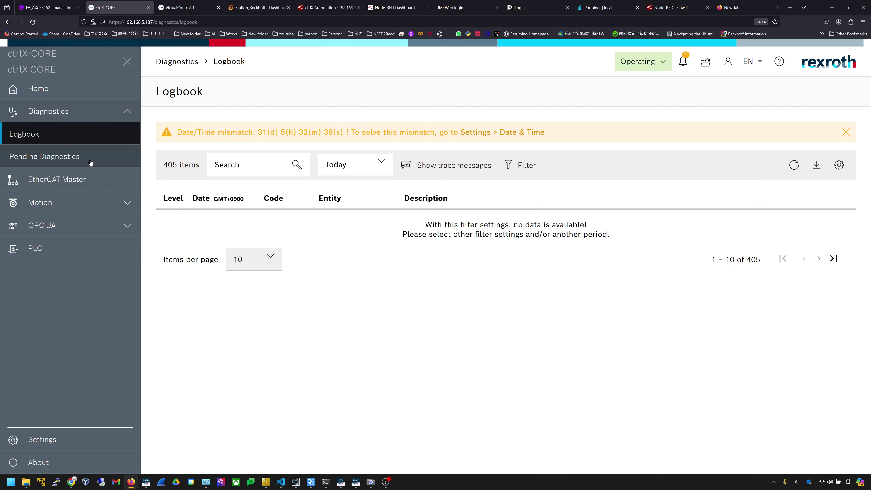
- View the ethercatmaster slave list, then the Motion Axes list with Axis_1
{"action": "left_click", "coordinate": [89, 179]}
{"action": "left_click", "coordinate": [203, 187]}
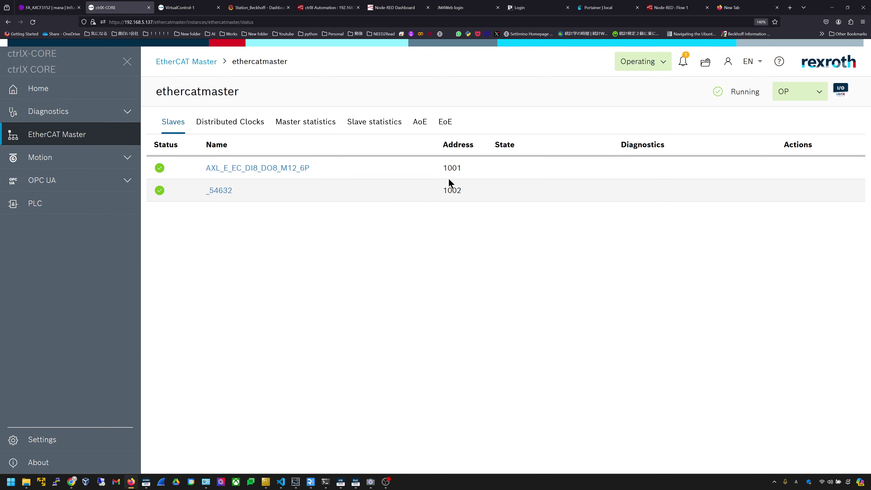
{"action": "left_click", "coordinate": [50, 167]}
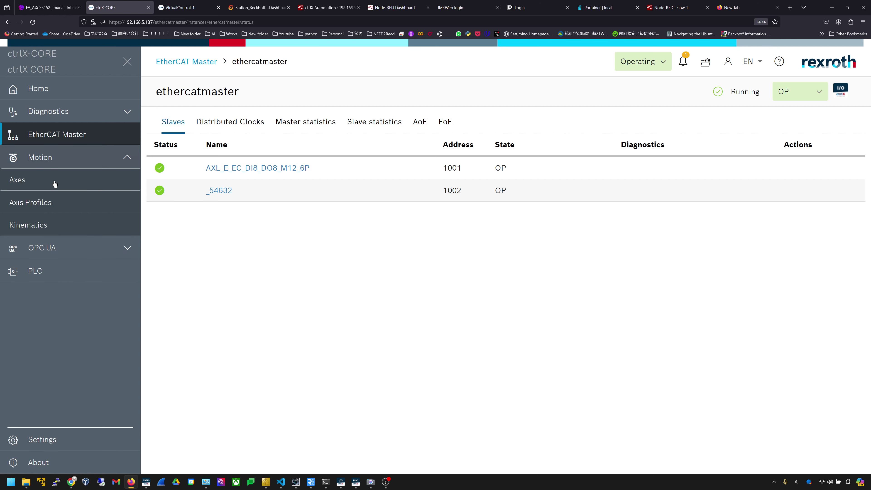
{"action": "left_click", "coordinate": [53, 181]}
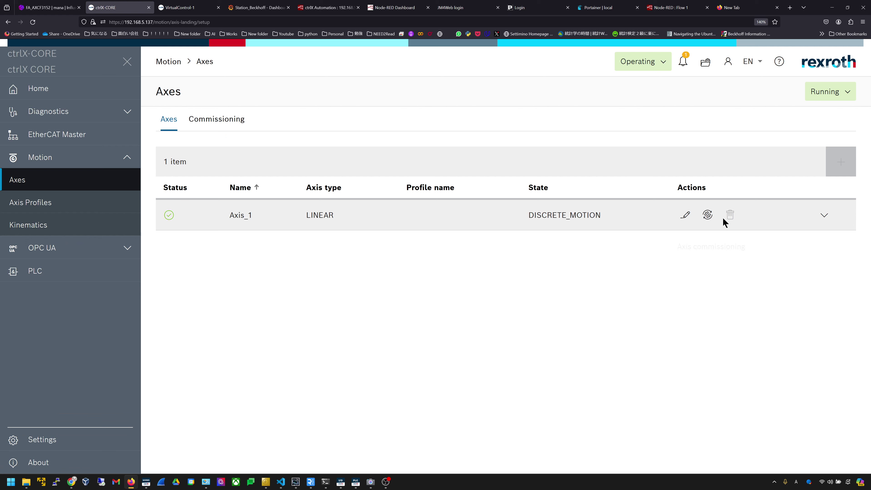
- Open Axis_1 commissioning, then the OPC UA Overview page
{"action": "left_click", "coordinate": [705, 216]}
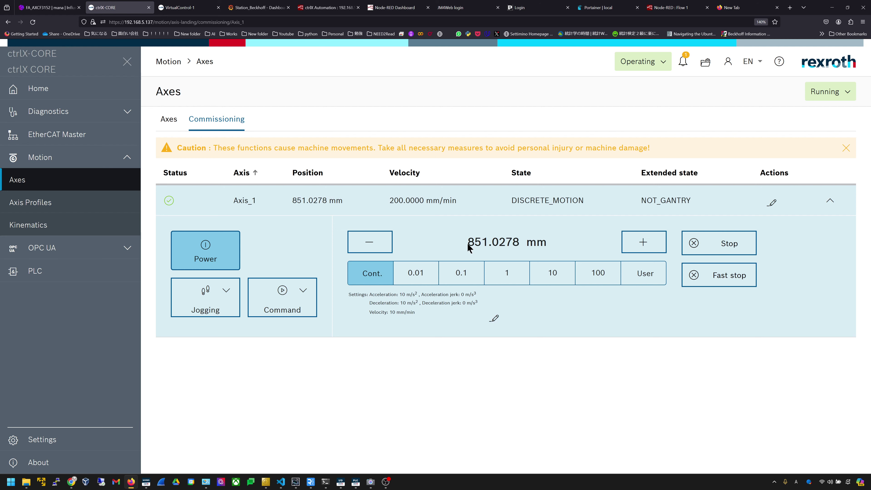
{"action": "left_click", "coordinate": [92, 248]}
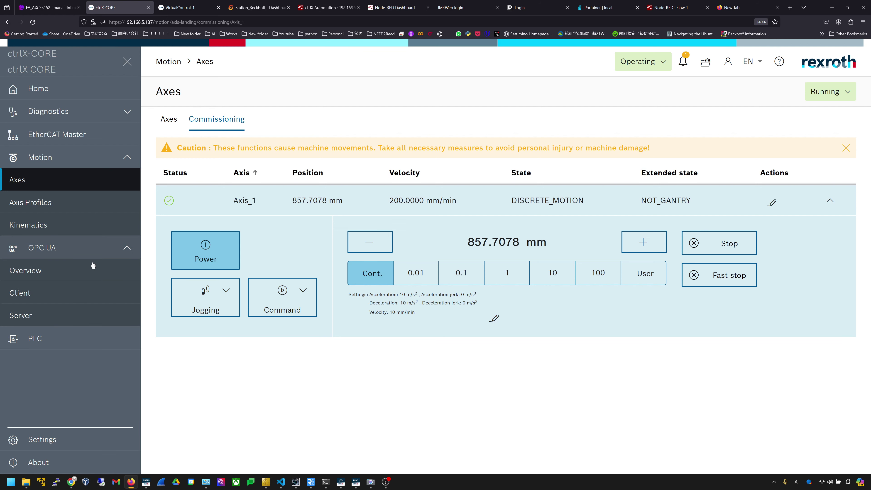
{"action": "left_click", "coordinate": [93, 283]}
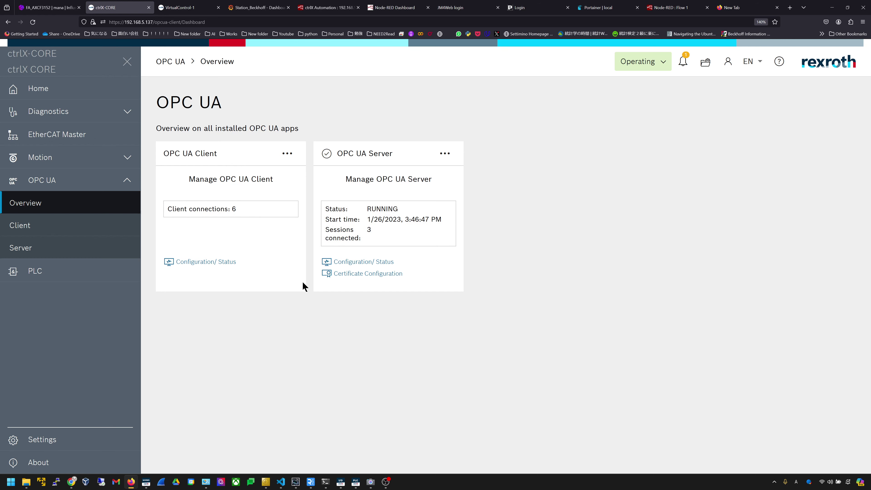
- Visit the PLC applications page, then open Settings > Data Layer
{"action": "left_click", "coordinate": [134, 271]}
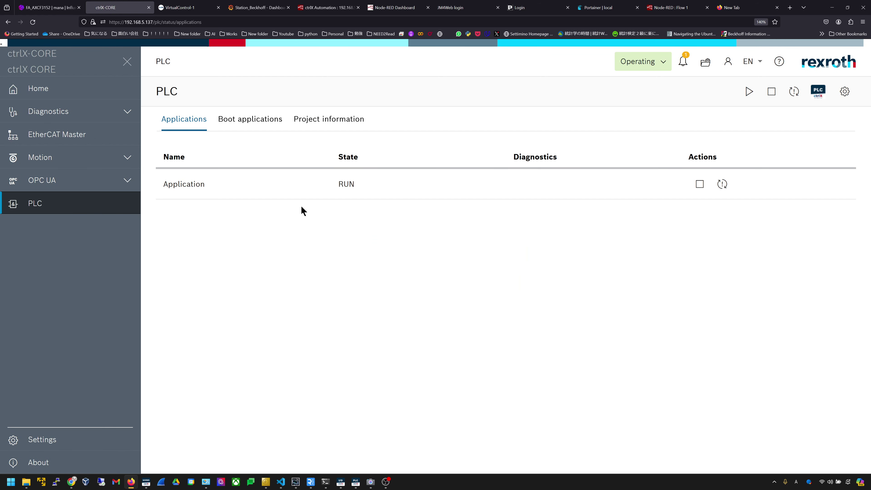
{"action": "left_click", "coordinate": [131, 436]}
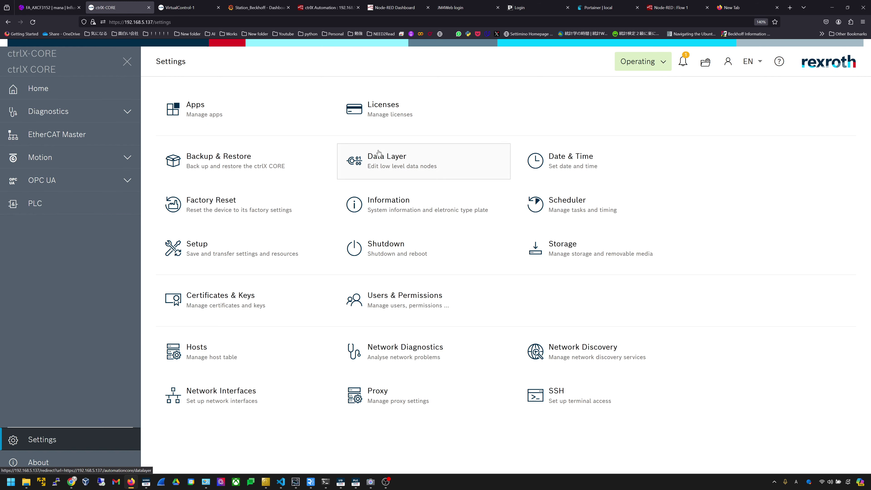
{"action": "left_click", "coordinate": [379, 153]}
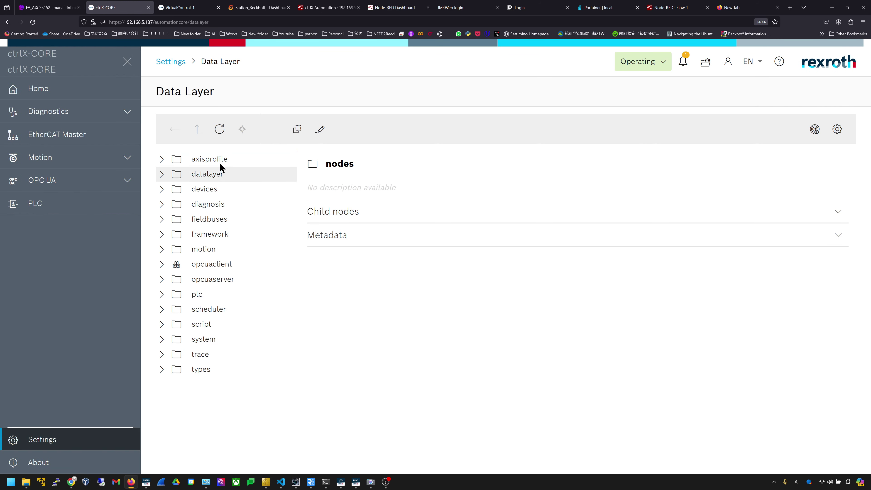
- Expand plc > app > Application in the Data Layer, then collapse plc
{"action": "left_click", "coordinate": [161, 294]}
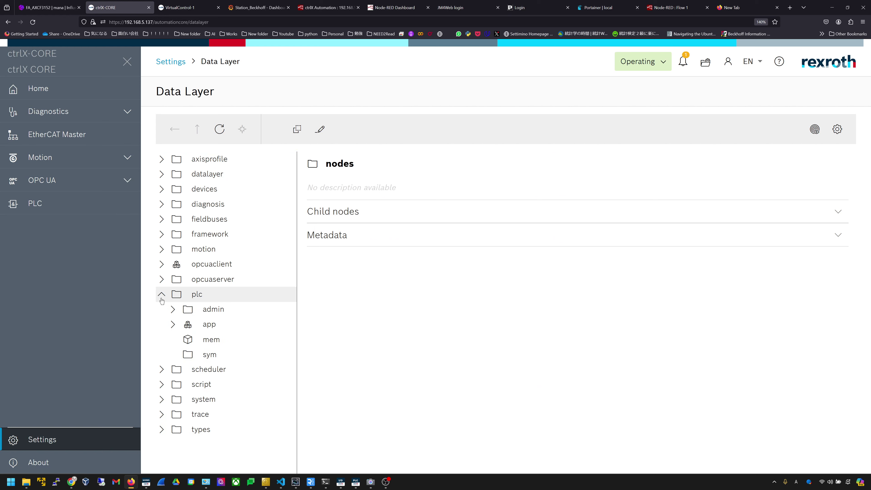
{"action": "left_click", "coordinate": [171, 323]}
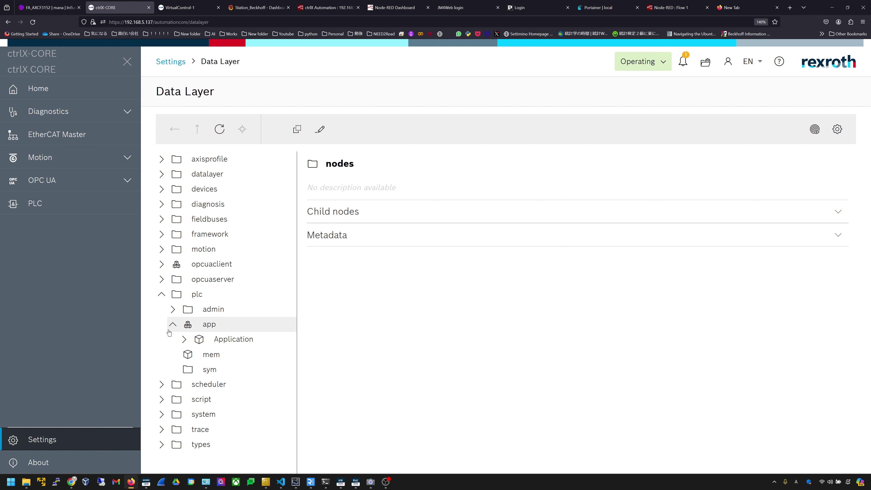
{"action": "left_click", "coordinate": [184, 338]}
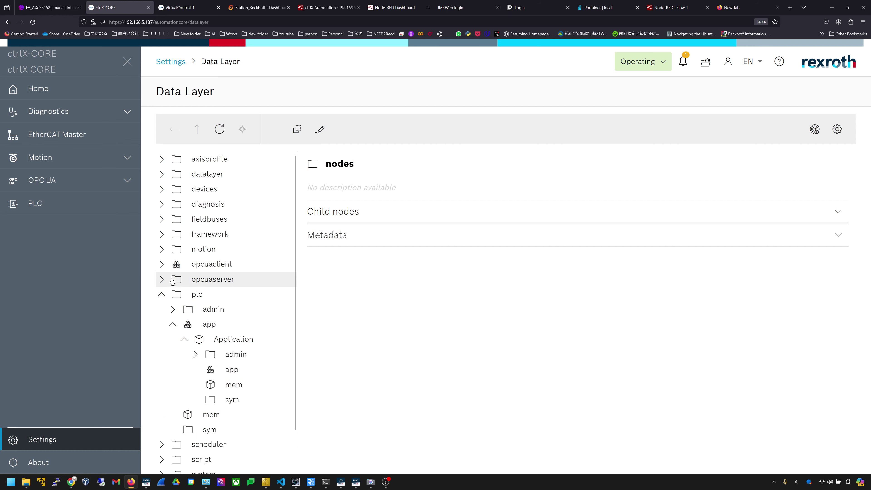
{"action": "left_click", "coordinate": [162, 294]}
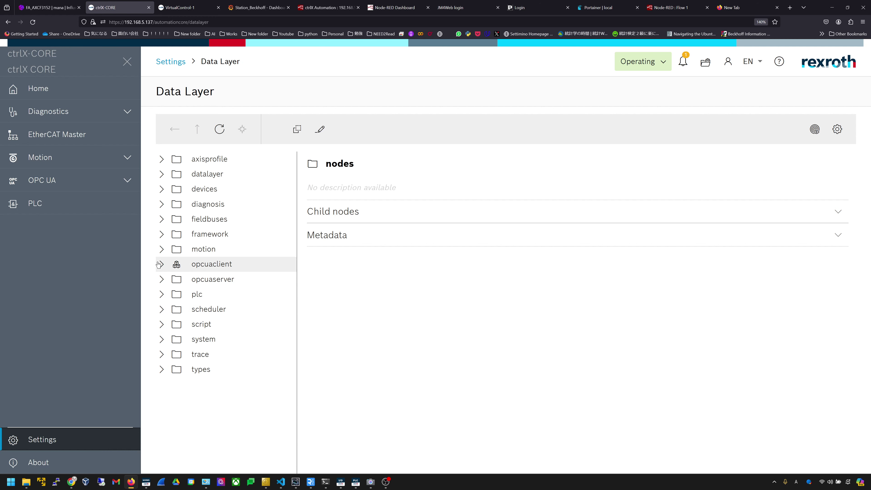
- Browse motion > axs > Axis_1's cfg and state nodes
{"action": "left_click", "coordinate": [161, 249]}
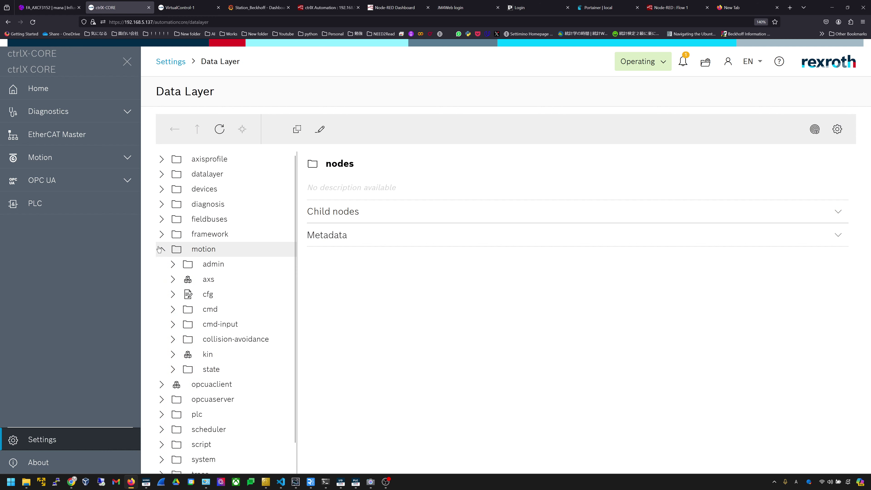
{"action": "left_click", "coordinate": [181, 283]}
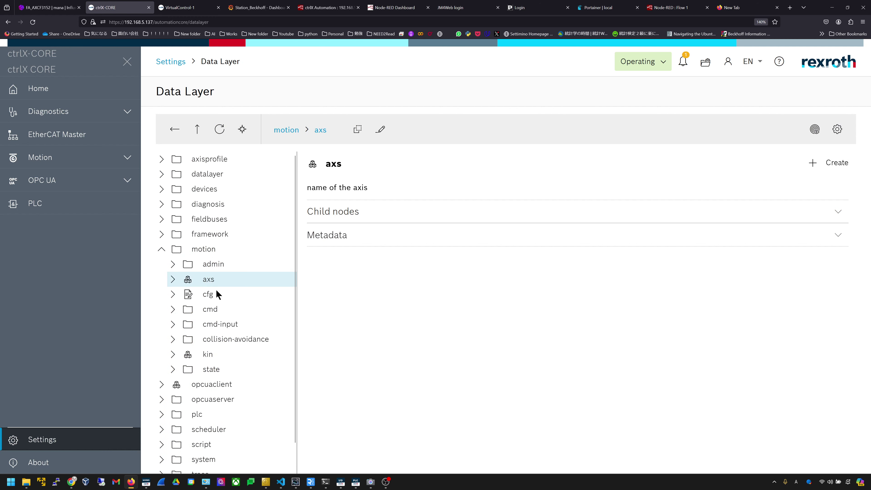
{"action": "left_click", "coordinate": [173, 280]}
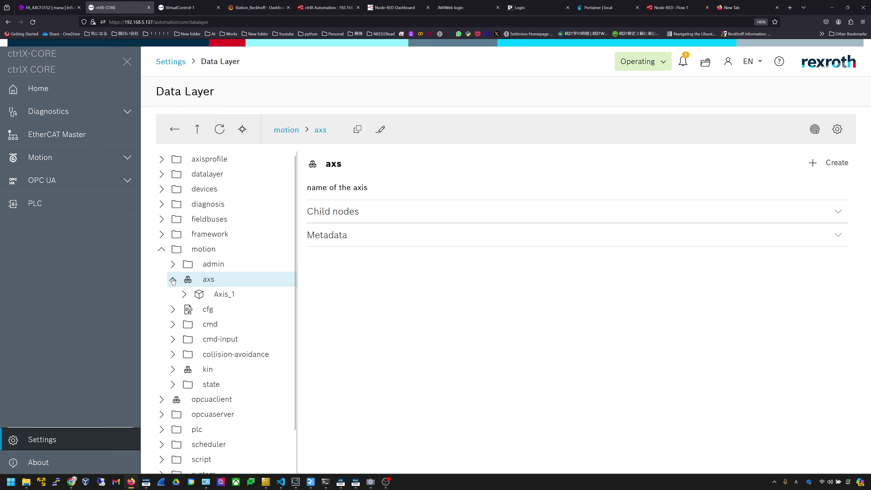
{"action": "left_click", "coordinate": [183, 298]}
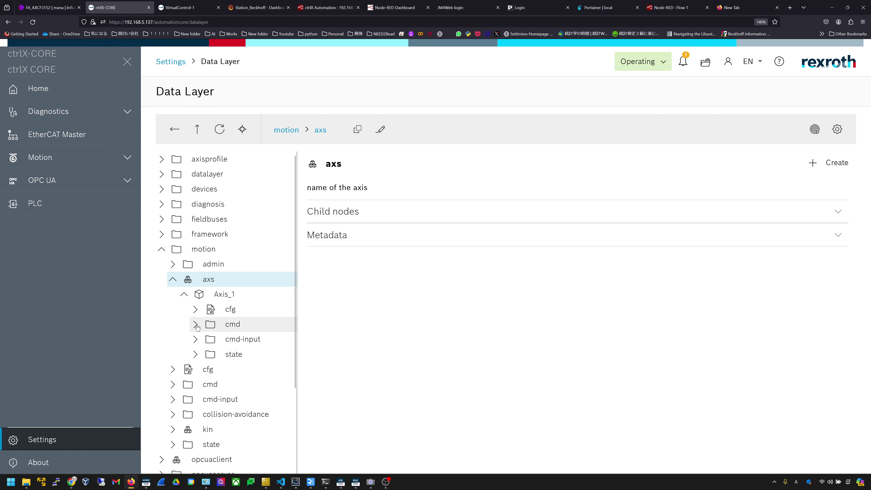
{"action": "left_click", "coordinate": [194, 309]}
{"action": "scroll", "coordinate": [279, 260], "scroll_direction": "down", "scroll_amount": 5}
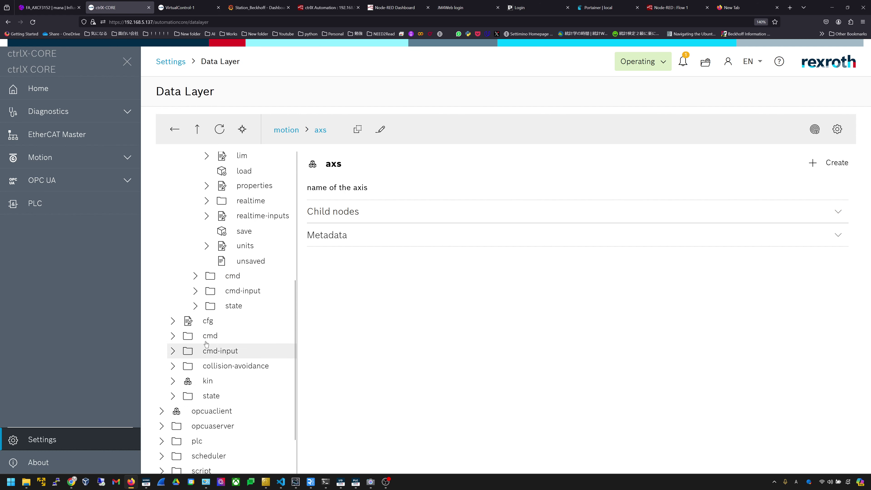
{"action": "left_click", "coordinate": [201, 308]}
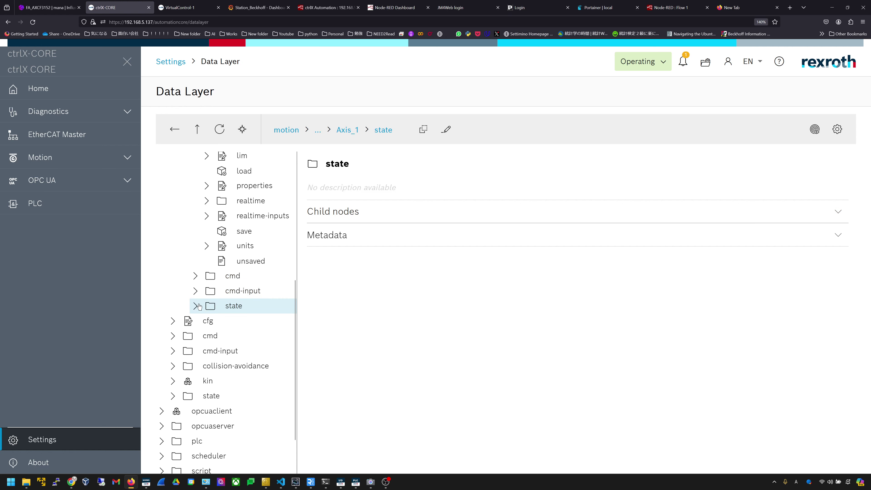
{"action": "left_click", "coordinate": [195, 307]}
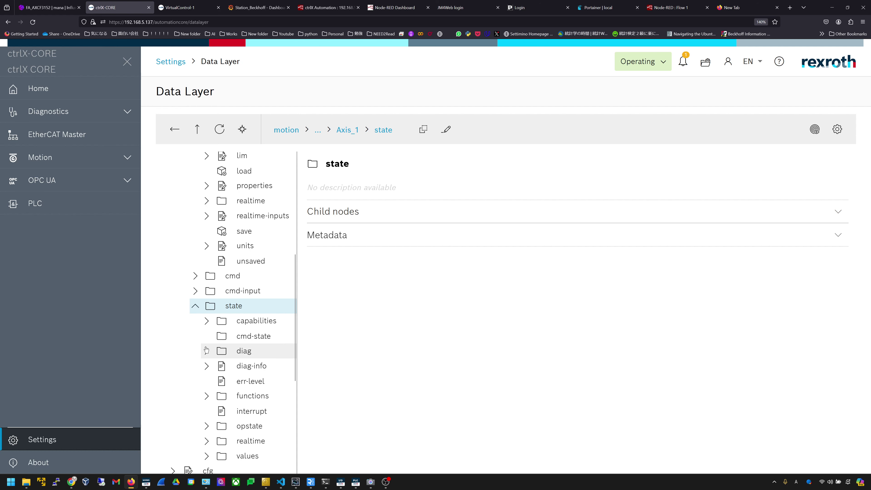
{"action": "scroll", "coordinate": [206, 349], "scroll_direction": "up", "scroll_amount": 7}
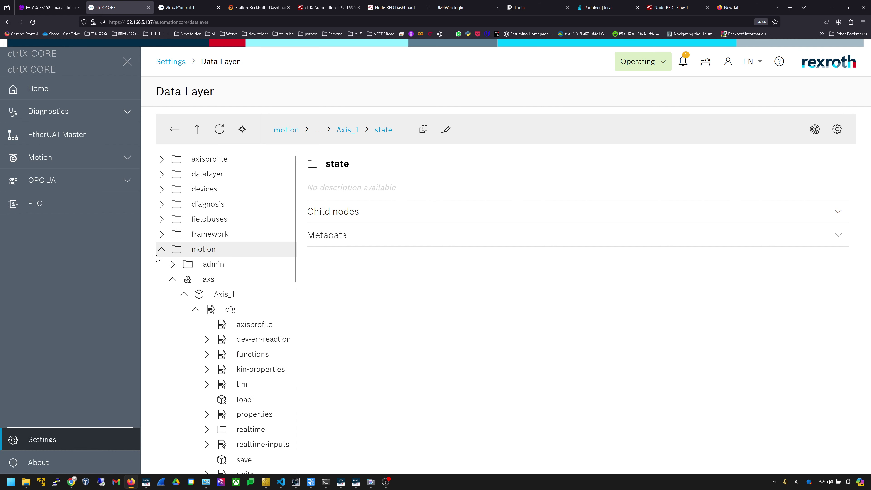
- Collapse motion, expand fieldbuses to show ethercat, and switch to VirtualControl-1's Data Layer
{"action": "left_click", "coordinate": [161, 248]}
{"action": "left_click", "coordinate": [160, 220]}
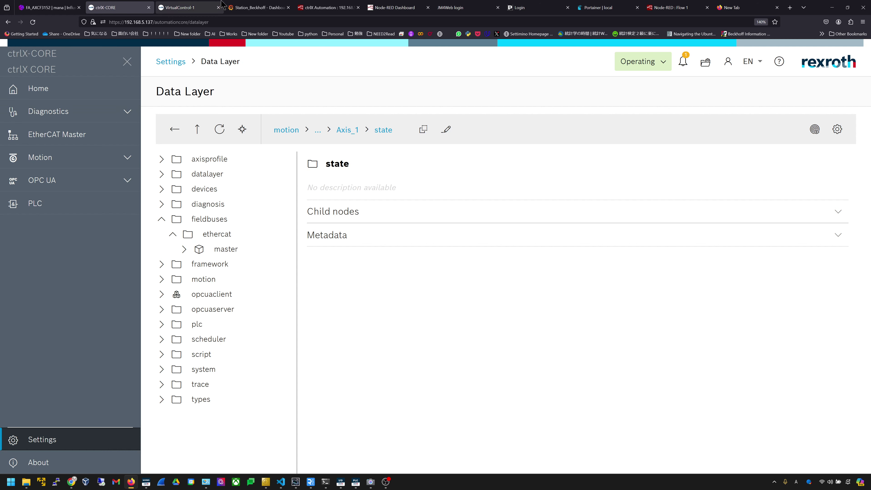
{"action": "left_click", "coordinate": [188, 7]}
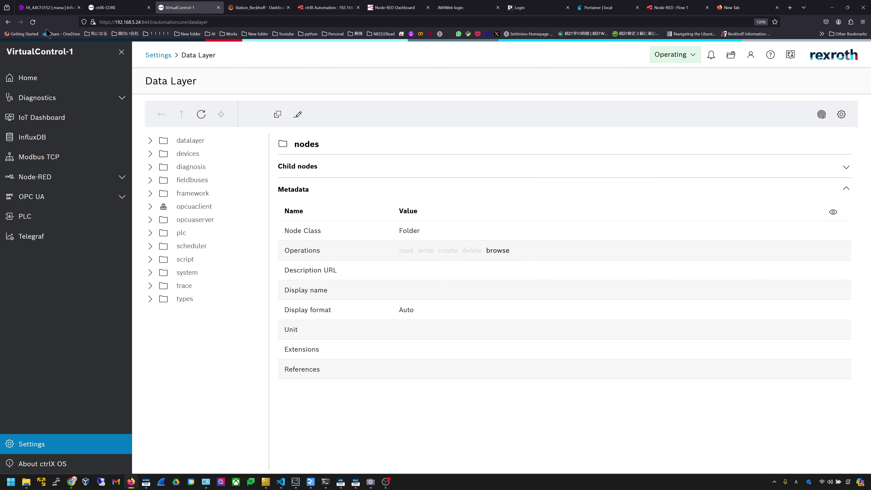
- Review Telegraf configurations with OPC UA and Node-RED expanded, then open InfluxDB FA_AXCF3152
{"action": "left_click", "coordinate": [32, 22]}
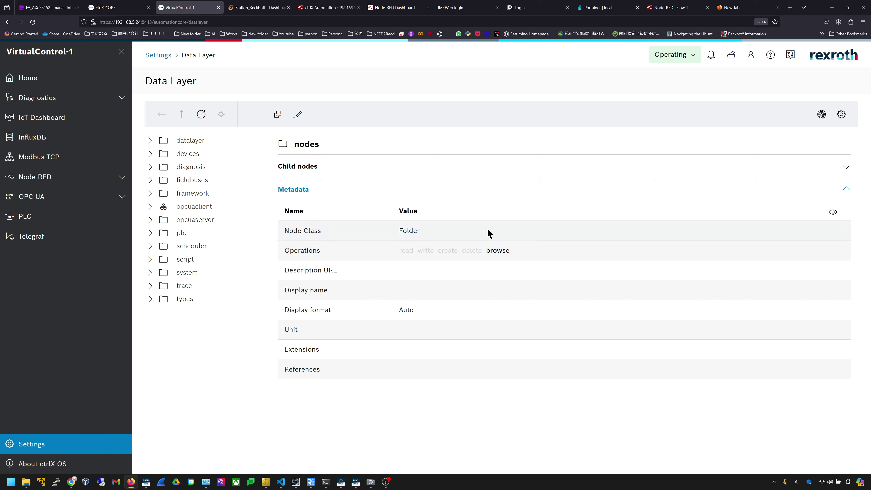
{"action": "left_click", "coordinate": [91, 237]}
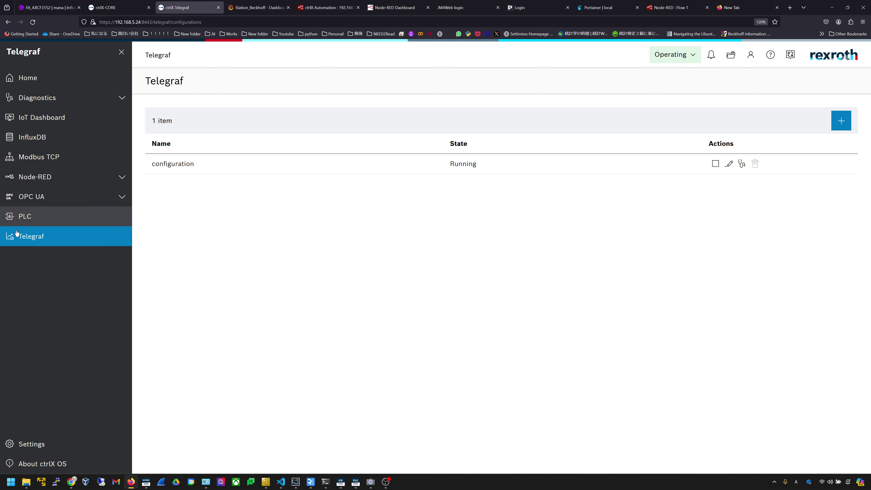
{"action": "left_click", "coordinate": [33, 198]}
{"action": "left_click", "coordinate": [73, 184]}
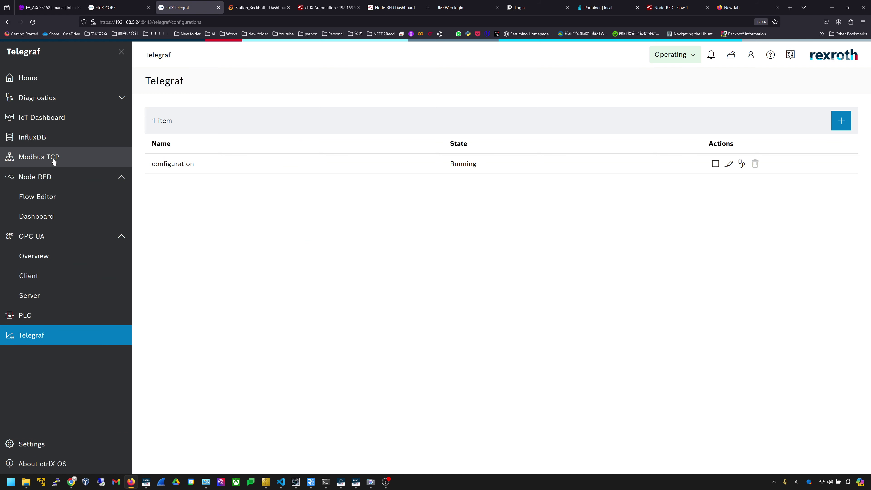
{"action": "left_click", "coordinate": [86, 137]}
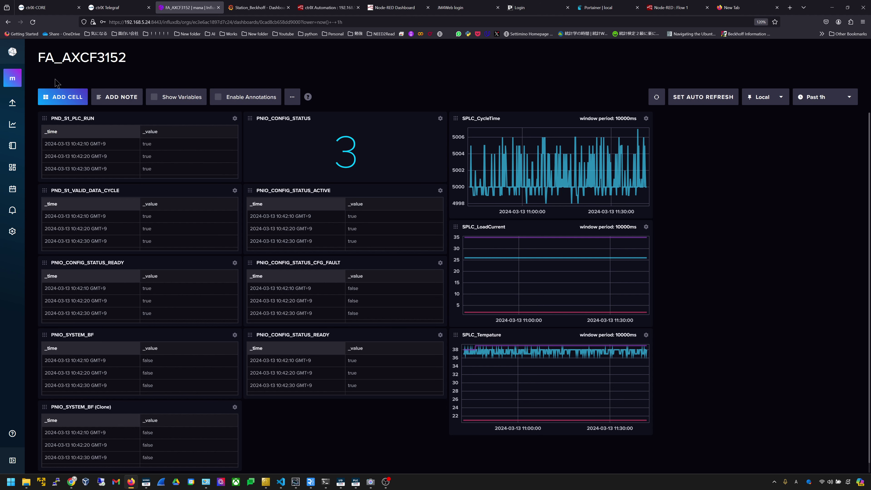
- Switch to the Grafana Station_Beckhoff dashboard tab
{"action": "left_click", "coordinate": [255, 7]}
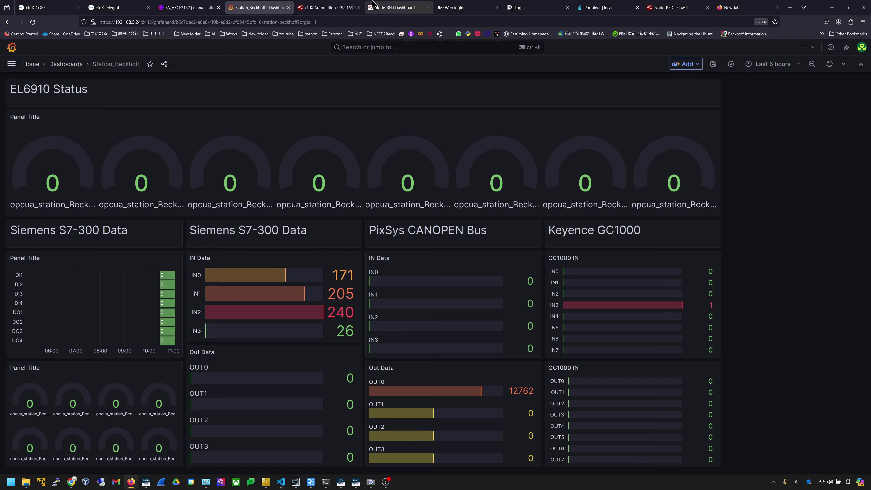
- Scroll through the Node-RED Flow 2 canvas, then show the Dashboard Summary page
{"action": "left_click", "coordinate": [349, 7]}
{"action": "scroll", "coordinate": [553, 275], "scroll_direction": "down", "scroll_amount": 10}
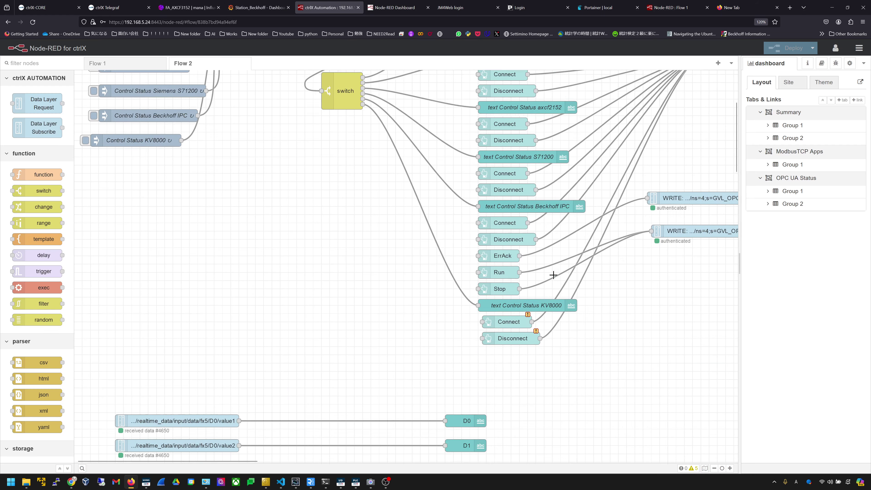
{"action": "scroll", "coordinate": [554, 275], "scroll_direction": "up", "scroll_amount": 4}
{"action": "scroll", "coordinate": [553, 275], "scroll_direction": "up", "scroll_amount": 5}
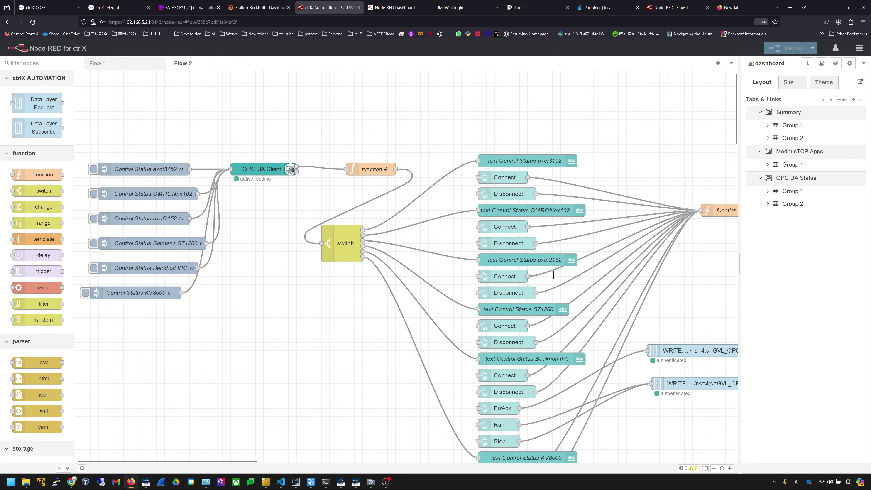
{"action": "left_click", "coordinate": [395, 7]}
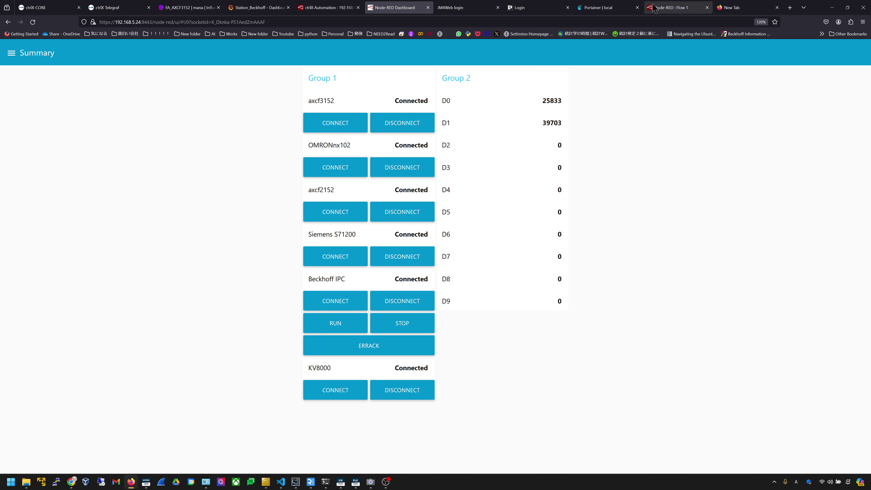
- Sign in to JM4Web with the username and password, dismissing the save-password prompt
{"action": "left_click", "coordinate": [654, 8]}
{"action": "left_click", "coordinate": [528, 8]}
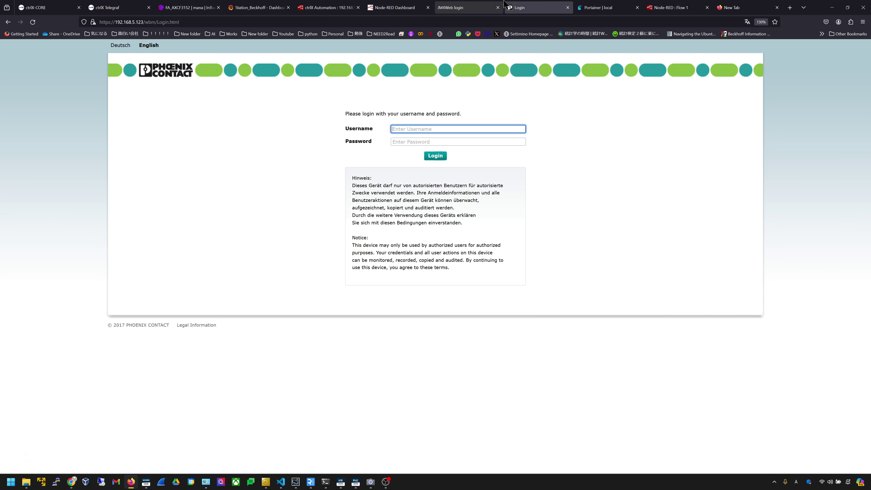
{"action": "left_click", "coordinate": [459, 8]}
{"action": "left_click", "coordinate": [408, 4]}
{"action": "left_click", "coordinate": [460, 8]}
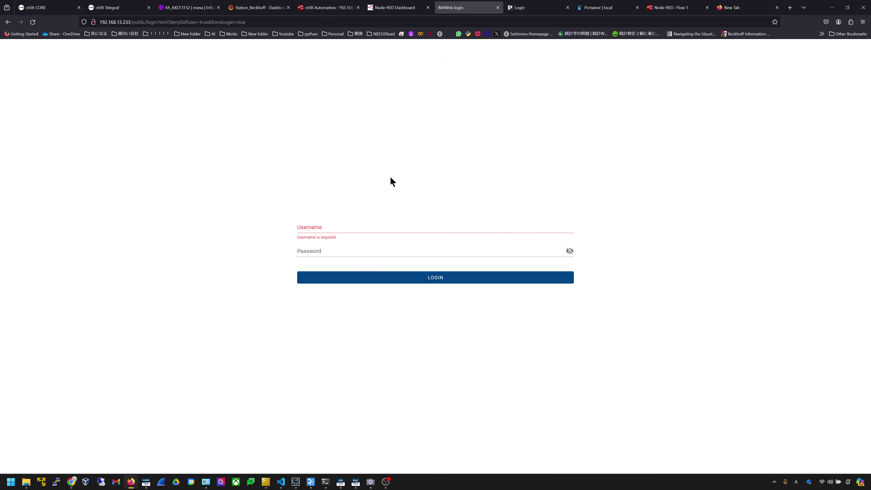
{"action": "left_click", "coordinate": [369, 229]}
{"action": "type", "text": "admin"}
{"action": "key", "text": "Tab"}
{"action": "type", "text": "admin"}
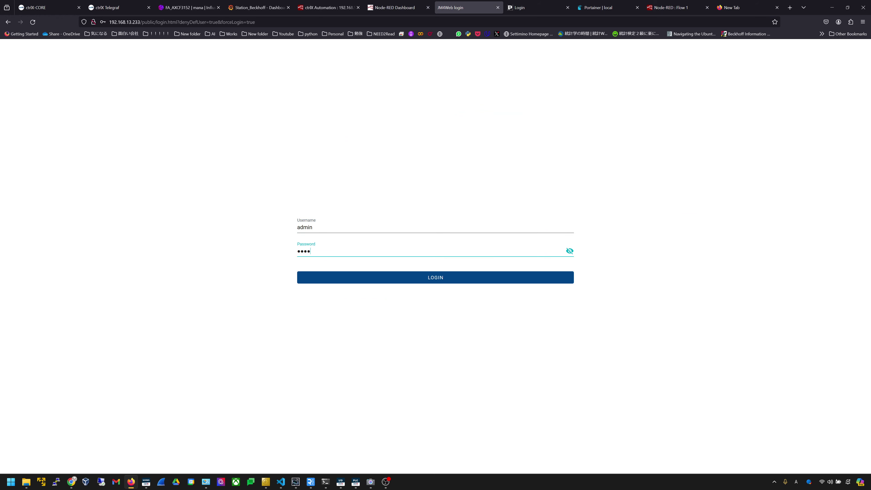
{"action": "key", "text": "Return"}
{"action": "left_click", "coordinate": [370, 245]}
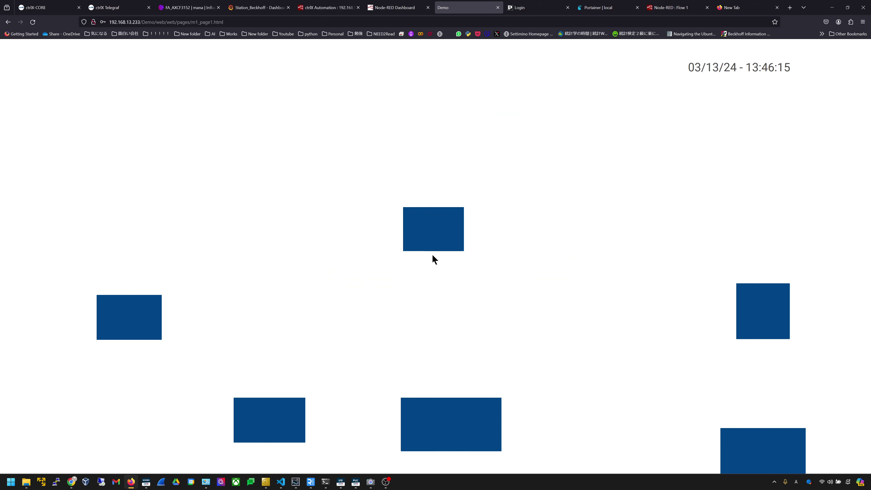
- View the LINE1 FX5 and LINE5 Ctrlx detail pages, then bring up the RealVNC Viewer session
{"action": "left_click", "coordinate": [128, 306]}
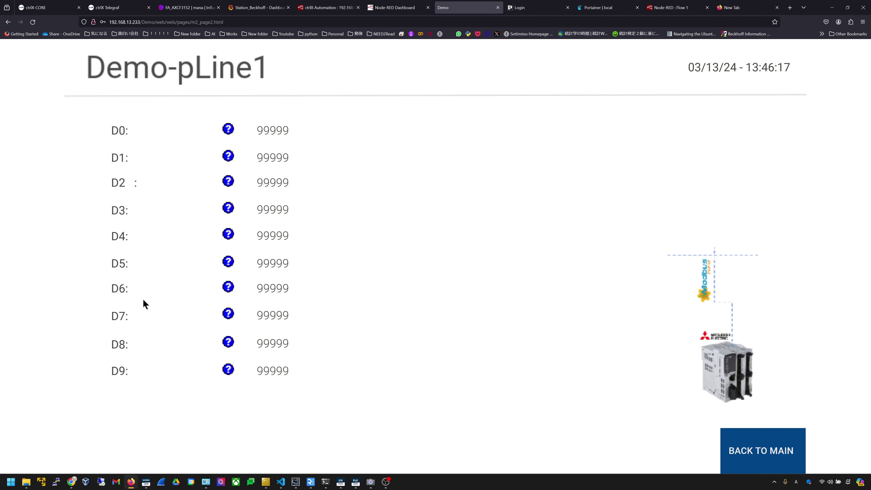
{"action": "left_click", "coordinate": [742, 451]}
{"action": "left_click", "coordinate": [433, 229]}
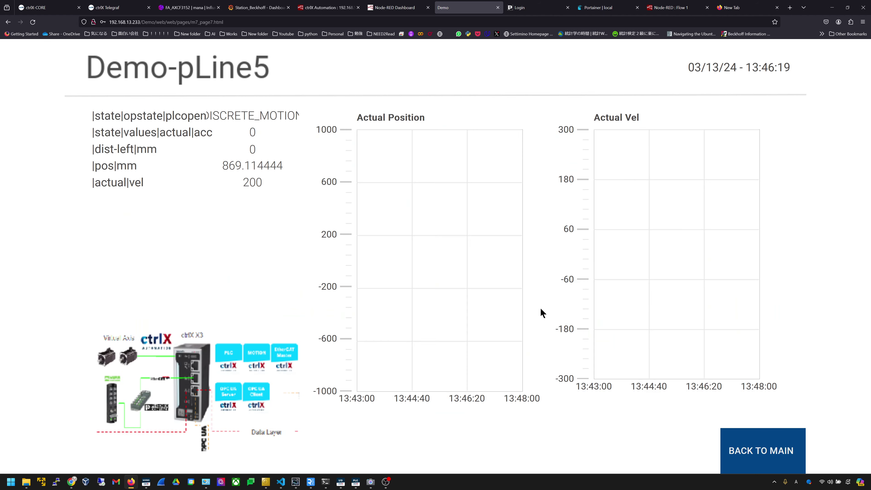
{"action": "left_click", "coordinate": [738, 451]}
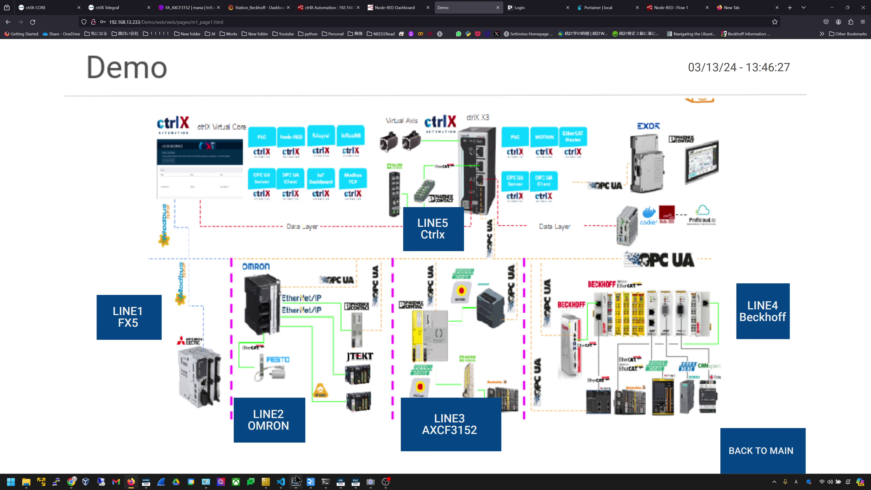
{"action": "left_click", "coordinate": [311, 481]}
{"action": "left_click", "coordinate": [348, 446]}
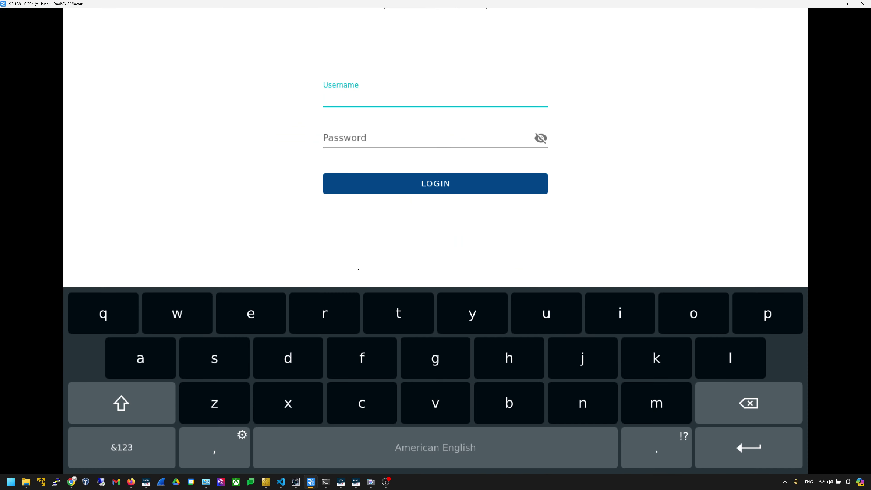
- Close the on-screen keyboard and open MyWebDashboard MyPage1 from the Web Browser Manager
{"action": "left_click", "coordinate": [342, 194]}
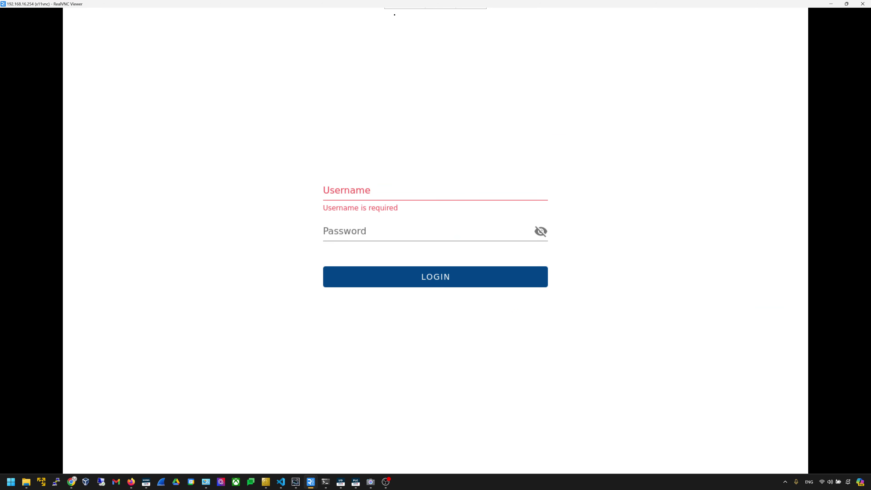
{"action": "left_click_drag", "start_coordinate": [394, 15], "coordinate": [561, 206]}
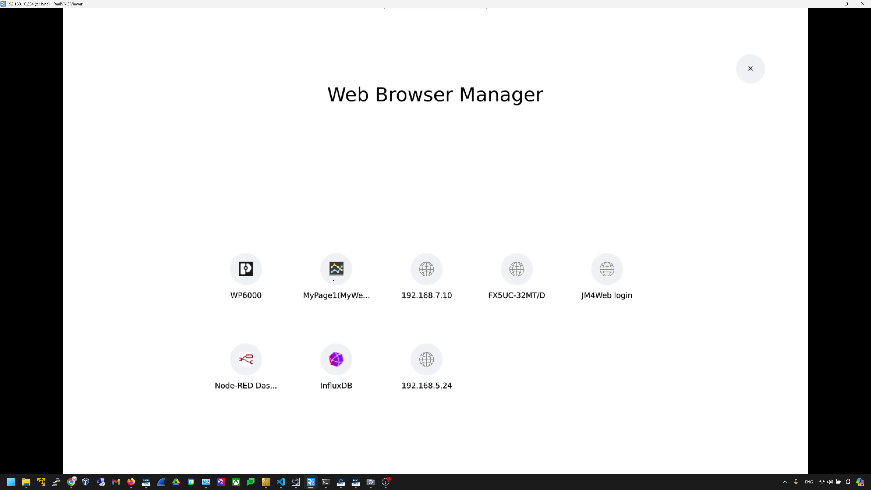
{"action": "left_click", "coordinate": [333, 280]}
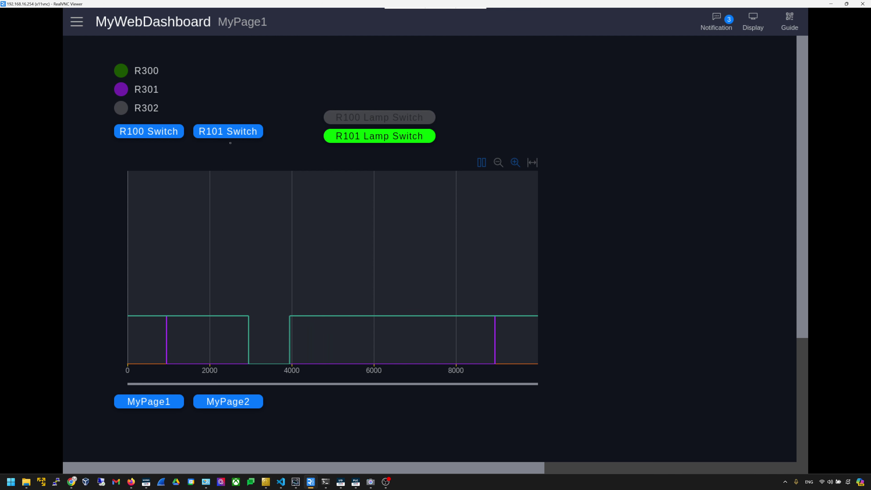
- Switch the remote panel to the Node-RED Dashboard Summary page
{"action": "left_click", "coordinate": [76, 21]}
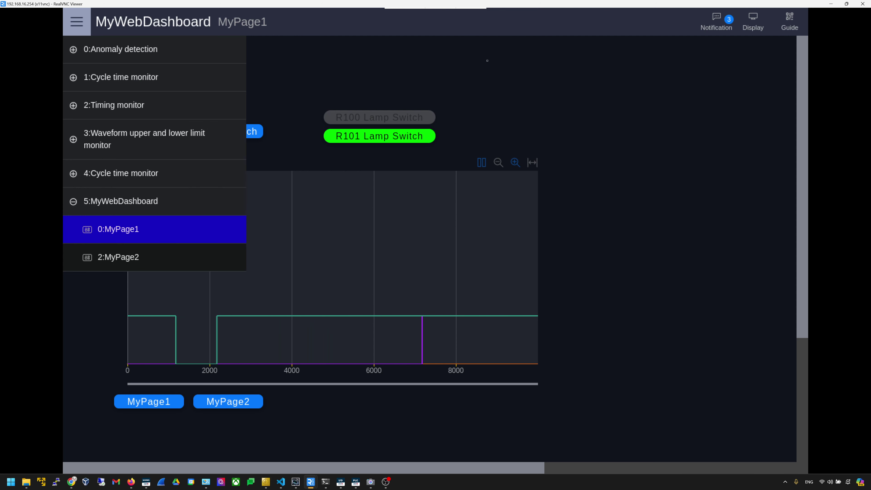
{"action": "left_click", "coordinate": [474, 227]}
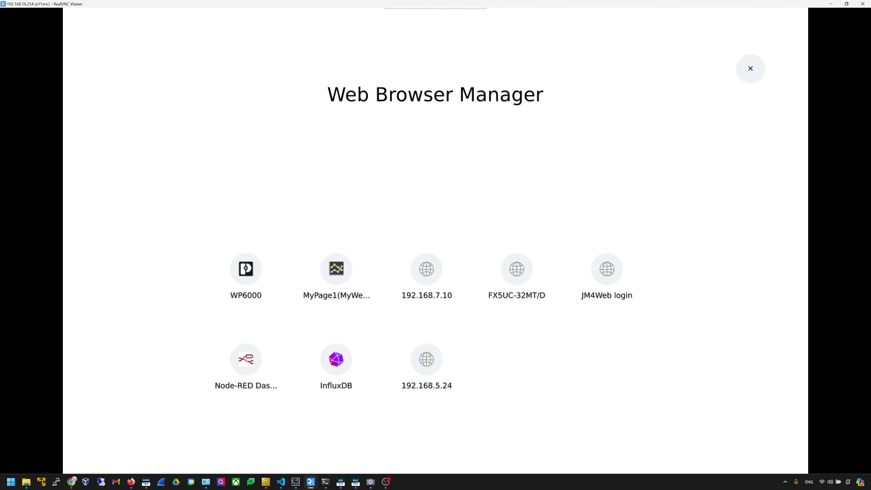
{"action": "left_click", "coordinate": [246, 359]}
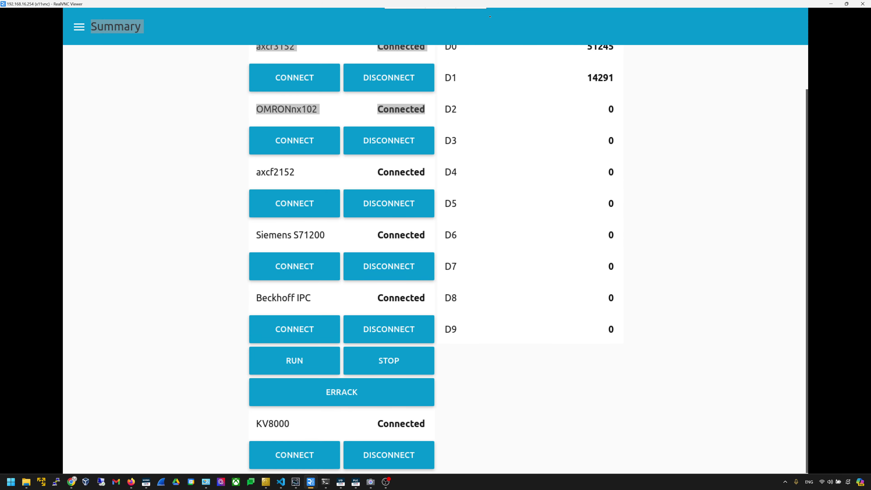